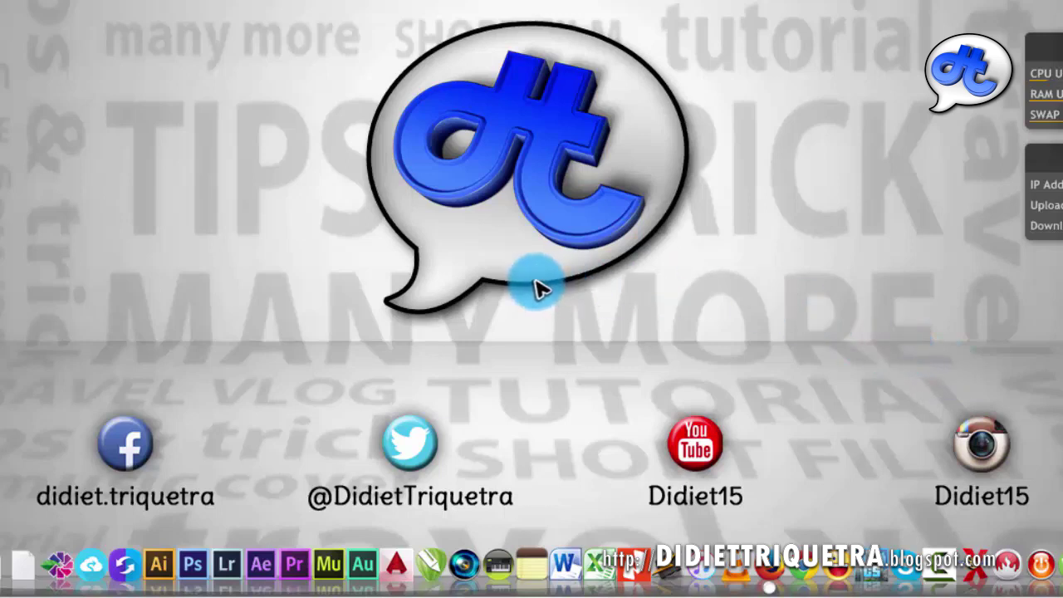
Launch Photoshop CS6 from the dock and wait for its empty workspace to load
click(192, 565)
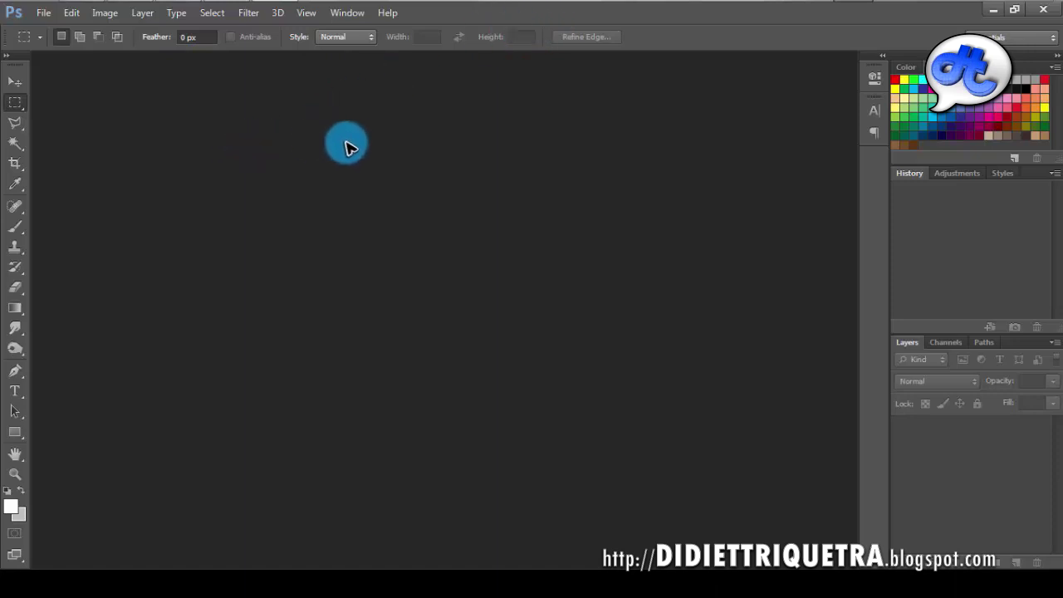
click(555, 16)
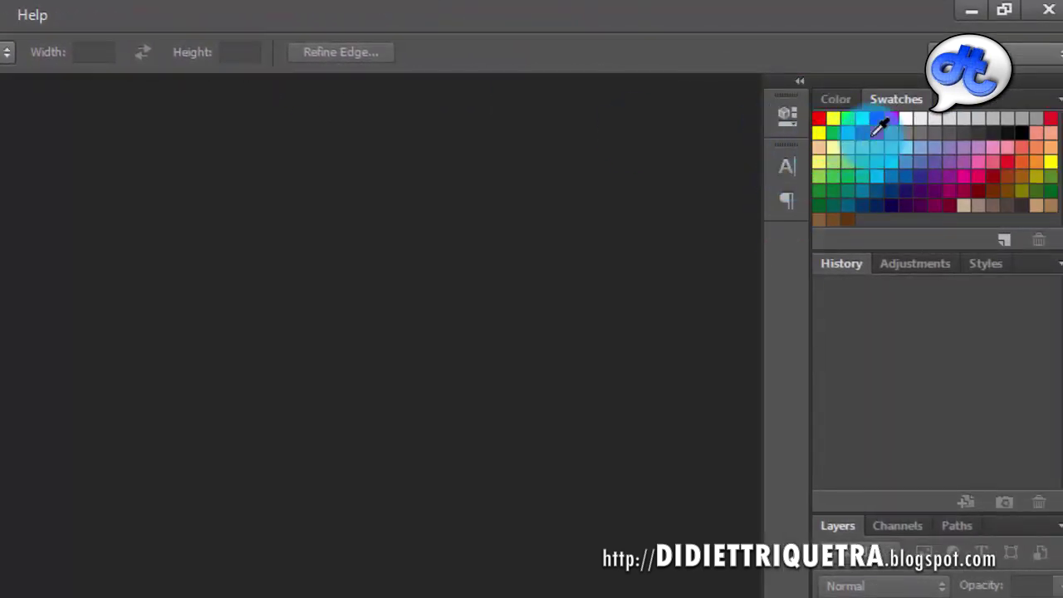
Cycle through the Adjustments, Styles and History panels, ending on History
click(929, 266)
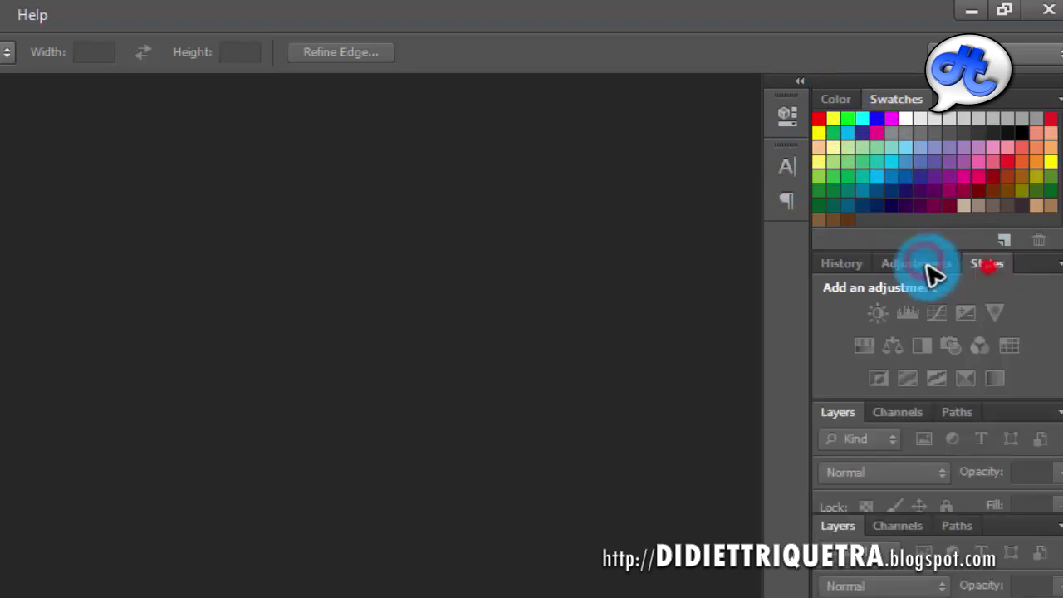
click(987, 264)
click(843, 266)
click(910, 264)
click(846, 266)
click(913, 264)
click(851, 264)
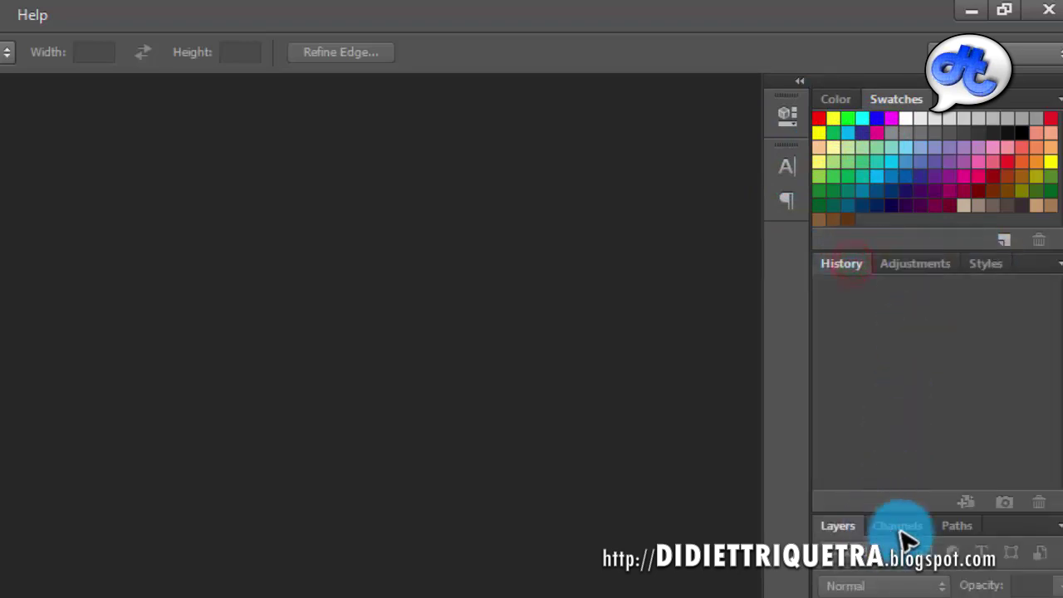
Check the Paths panel, return to Layers, and drag the divider down to enlarge History
click(958, 526)
click(831, 526)
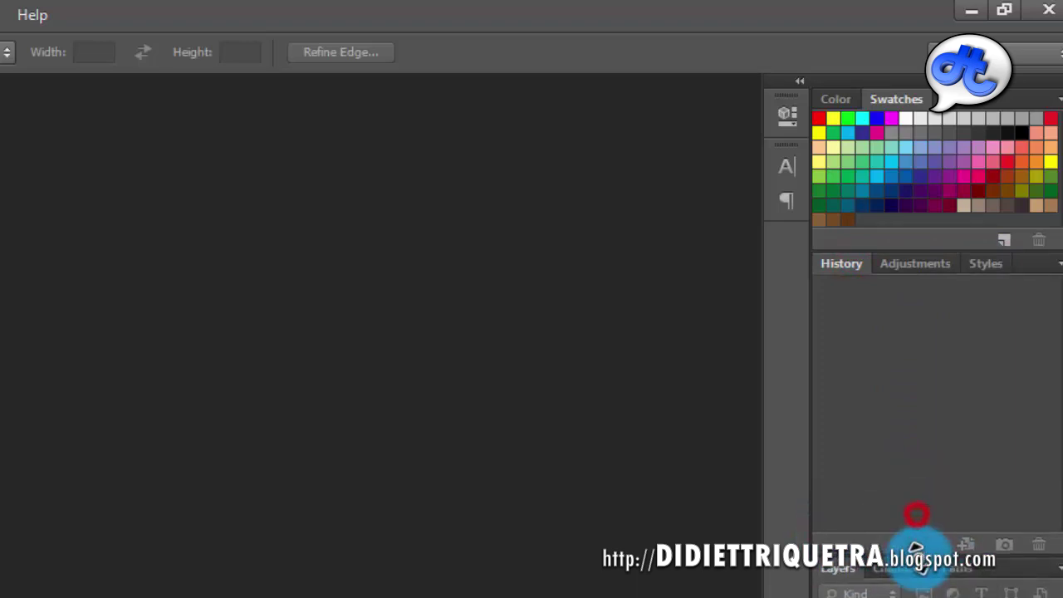
drag(914, 515, 914, 560)
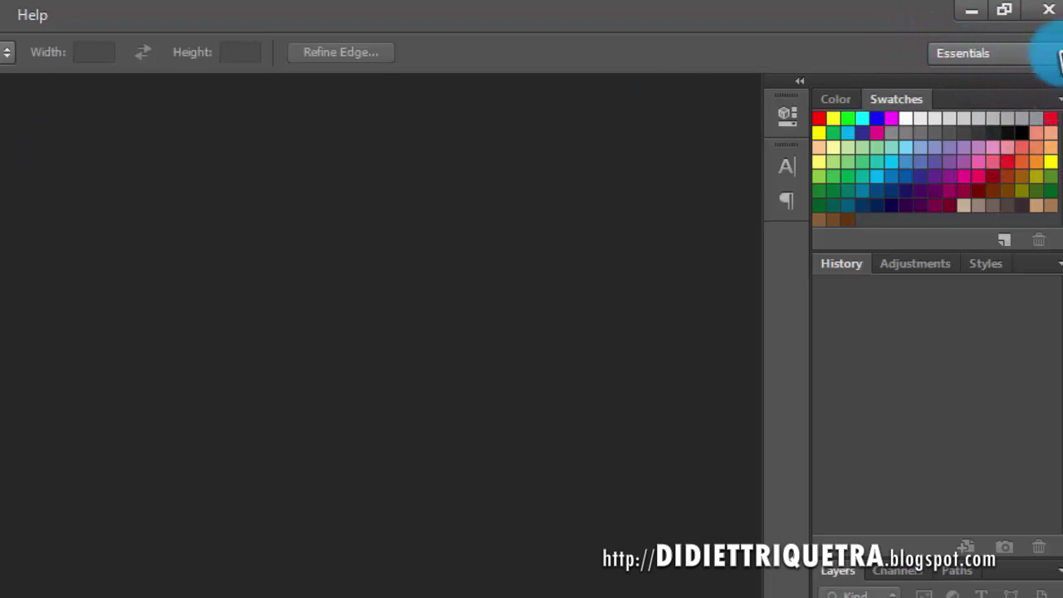
Try the Photography workspace, then settle on Painting, closing the workspace list unchanged
click(1057, 55)
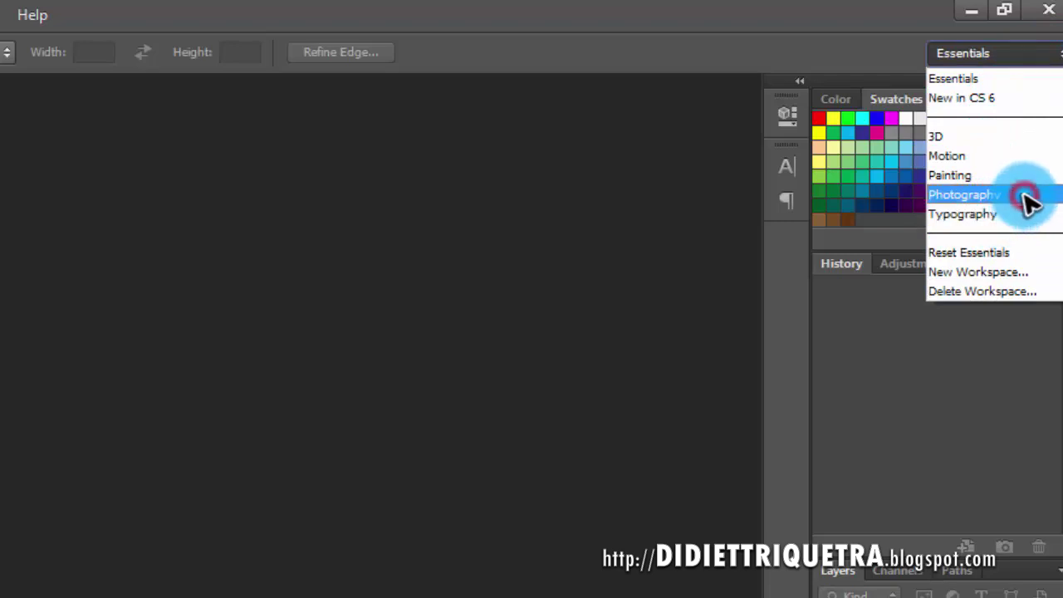
click(1029, 199)
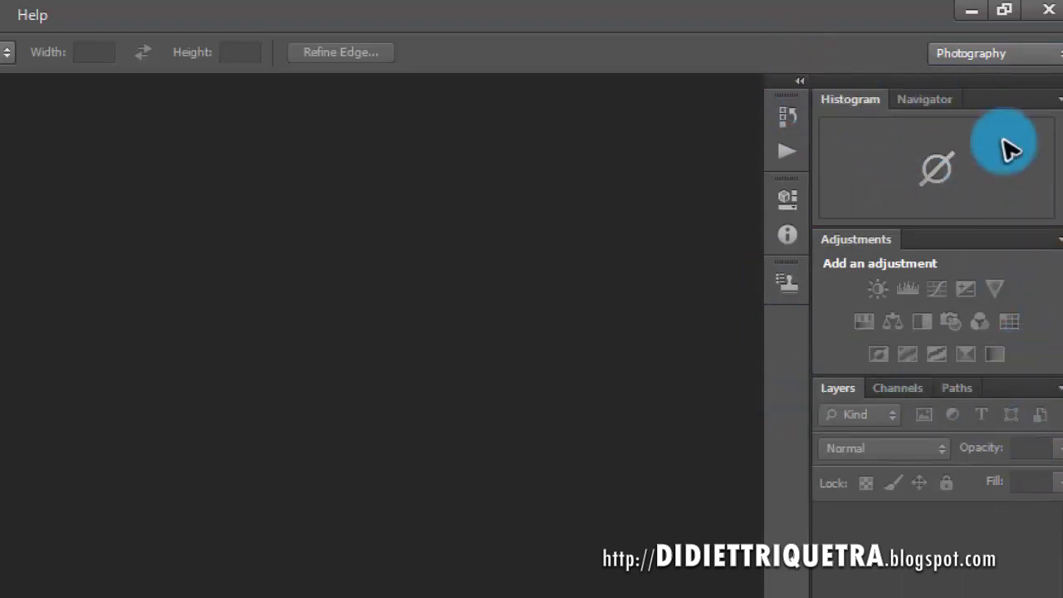
click(1055, 56)
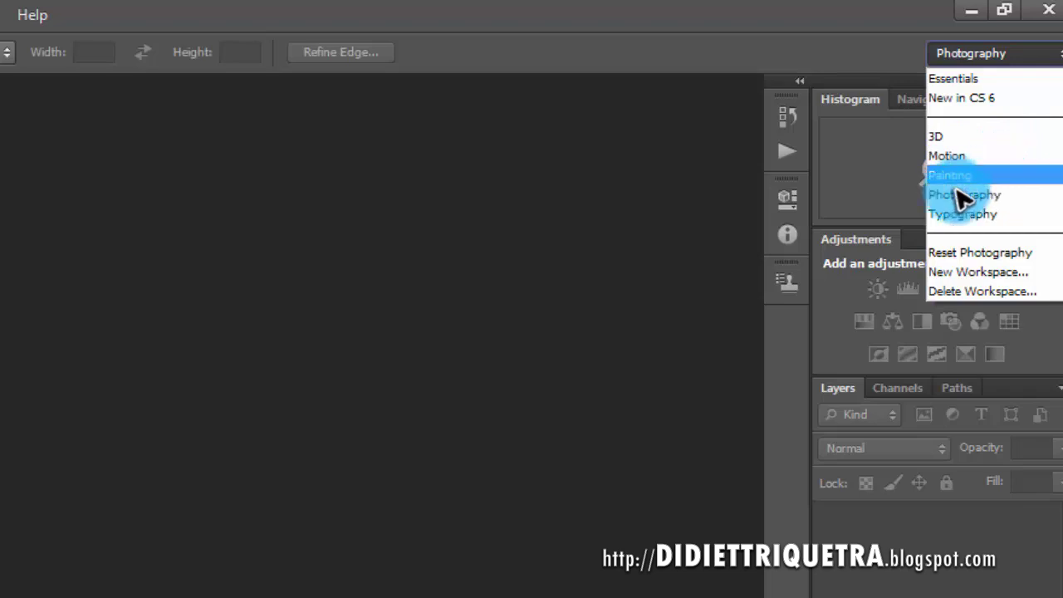
click(985, 177)
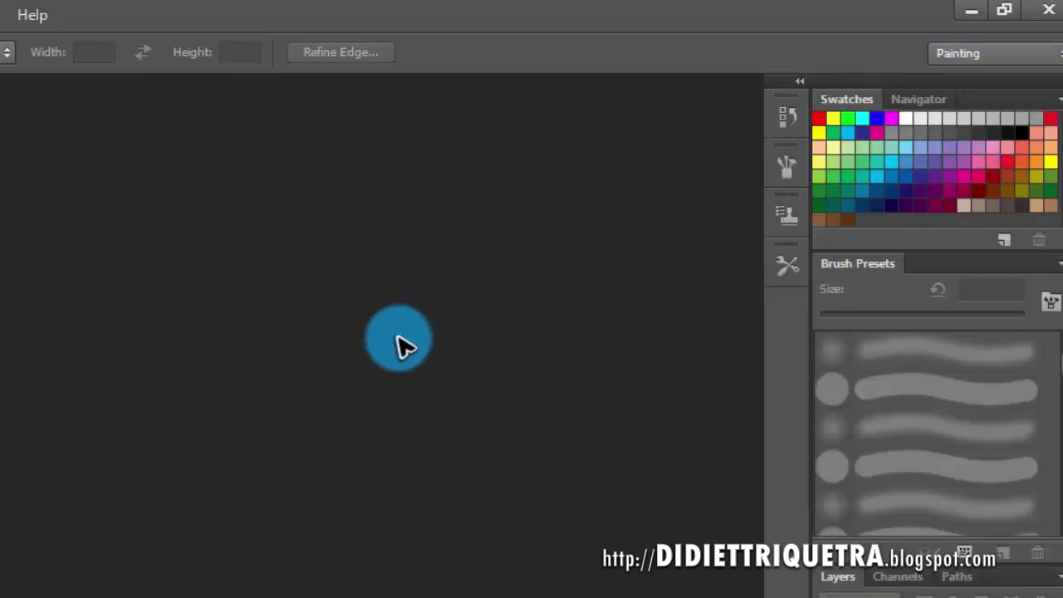
click(1050, 58)
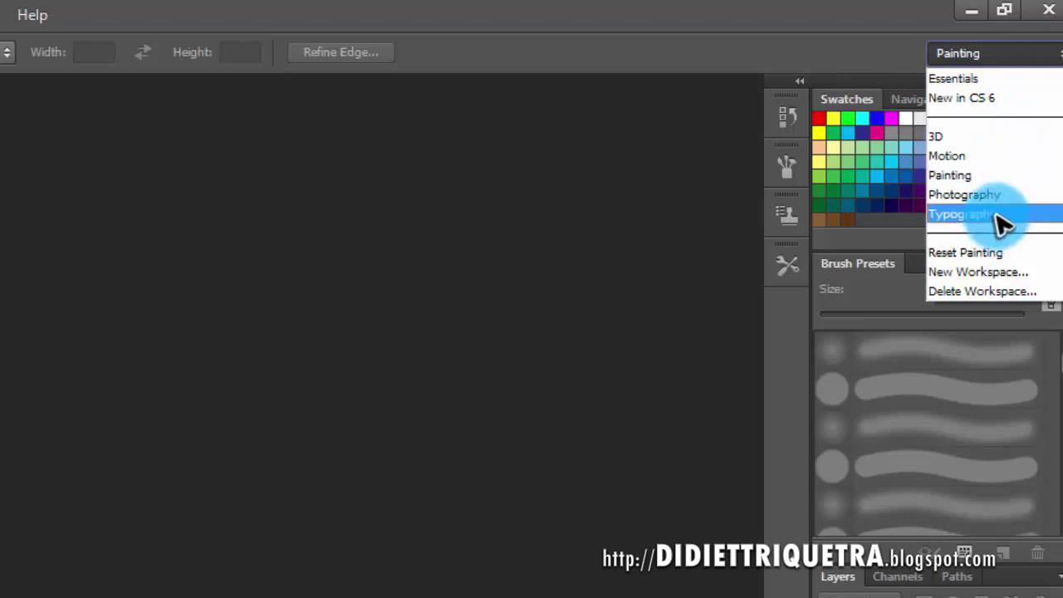
click(420, 237)
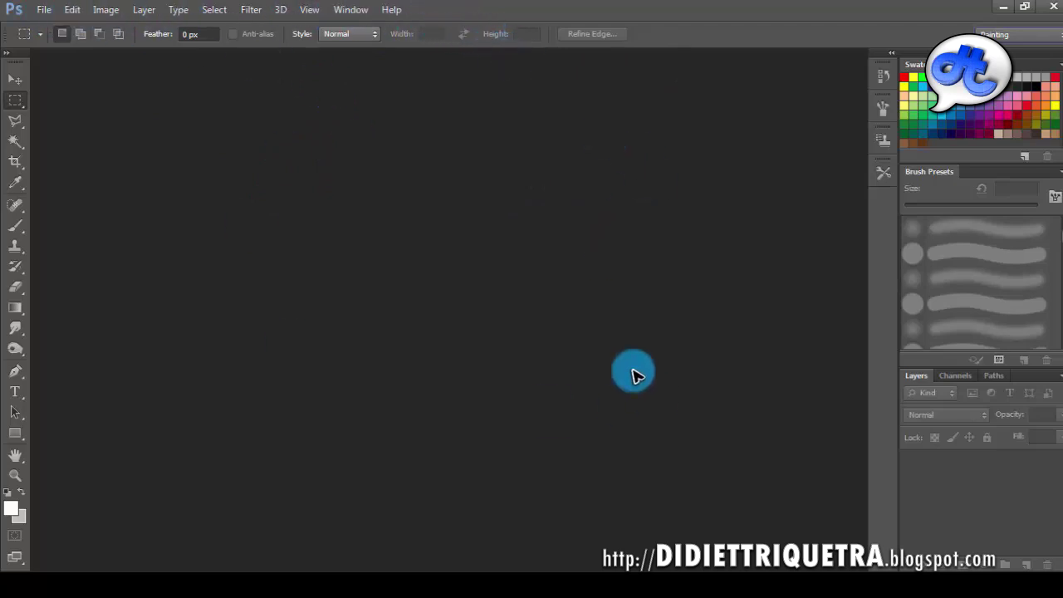
Open the recent Spec PS.psd file, then set the workspace back to Essentials
click(44, 9)
click(71, 117)
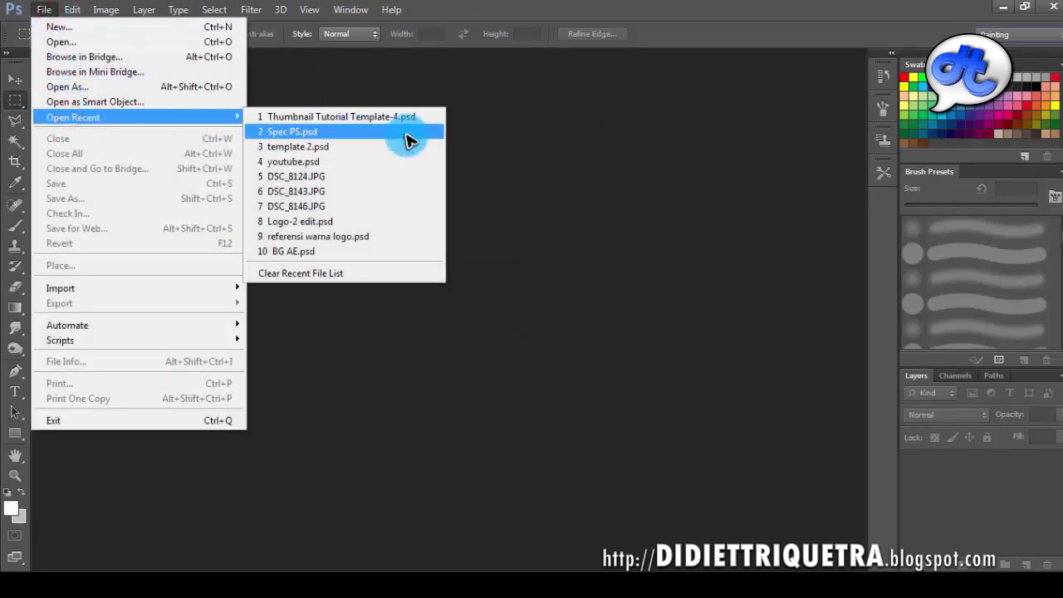
click(406, 134)
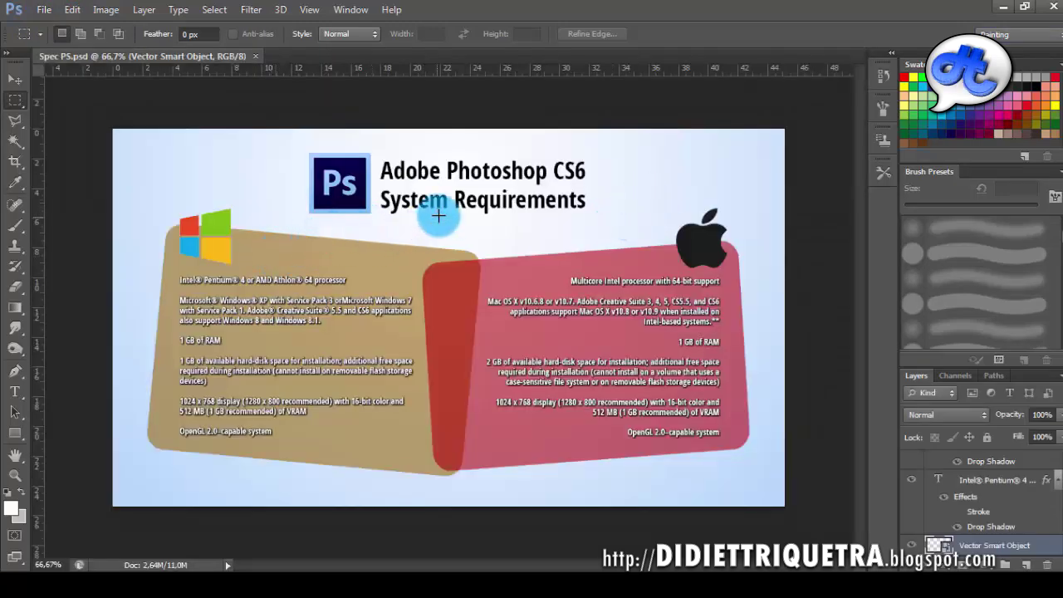
click(1018, 34)
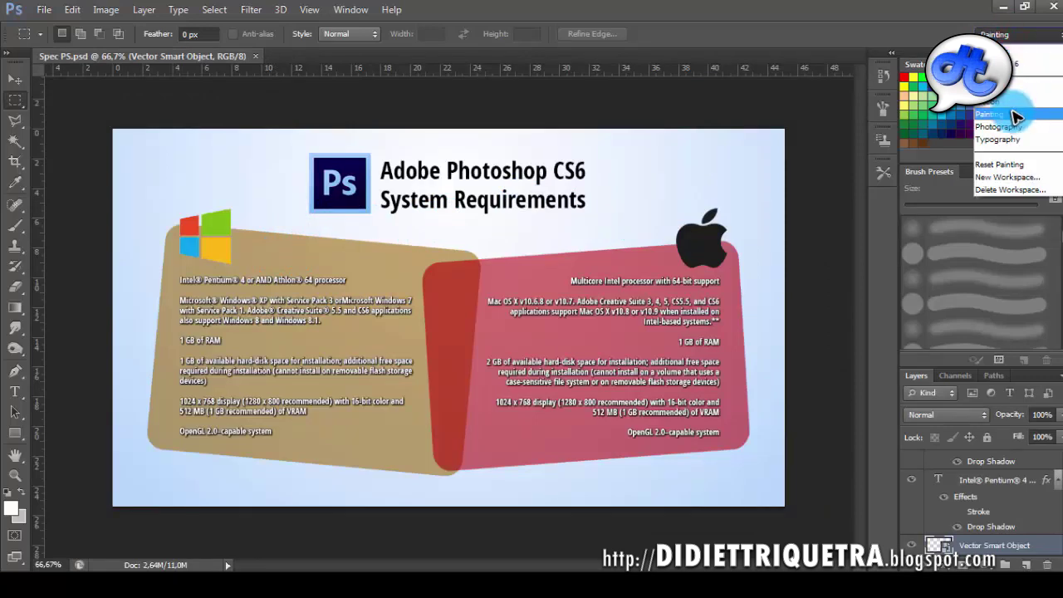
click(1024, 63)
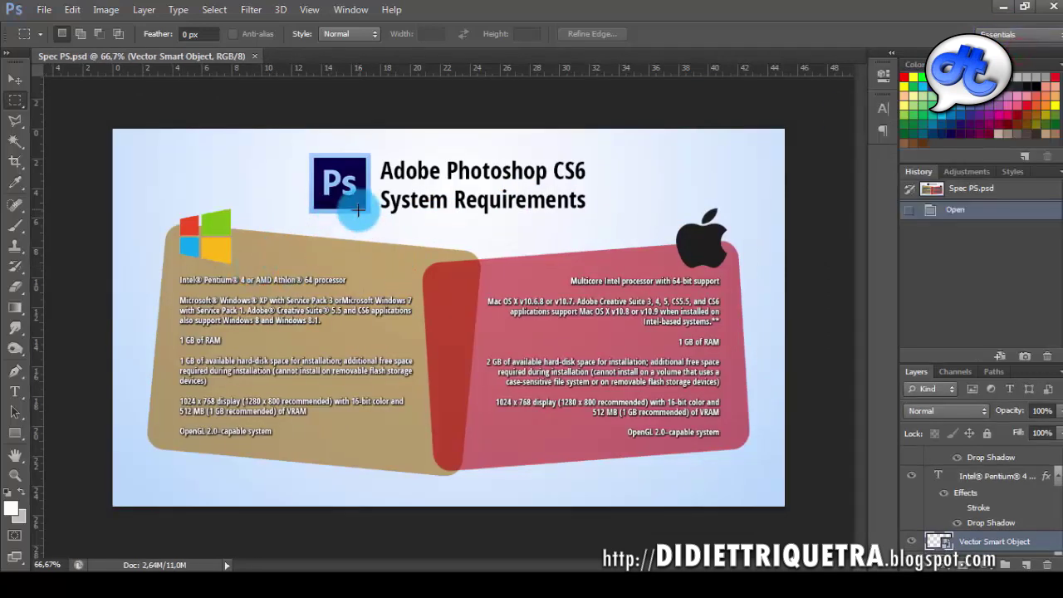
Zoom Spec PS to 88.7% and pan to centre the Windows requirements text
scroll(359, 209, up, 1)
scroll(364, 210, up, 1)
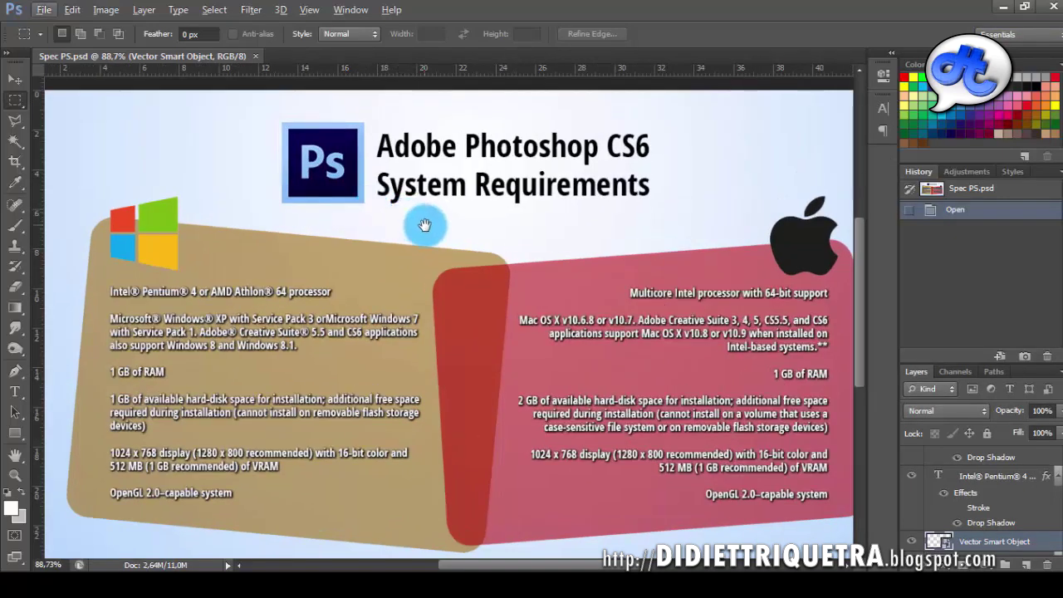
scroll(426, 224, up, 1)
drag(421, 188, 398, 181)
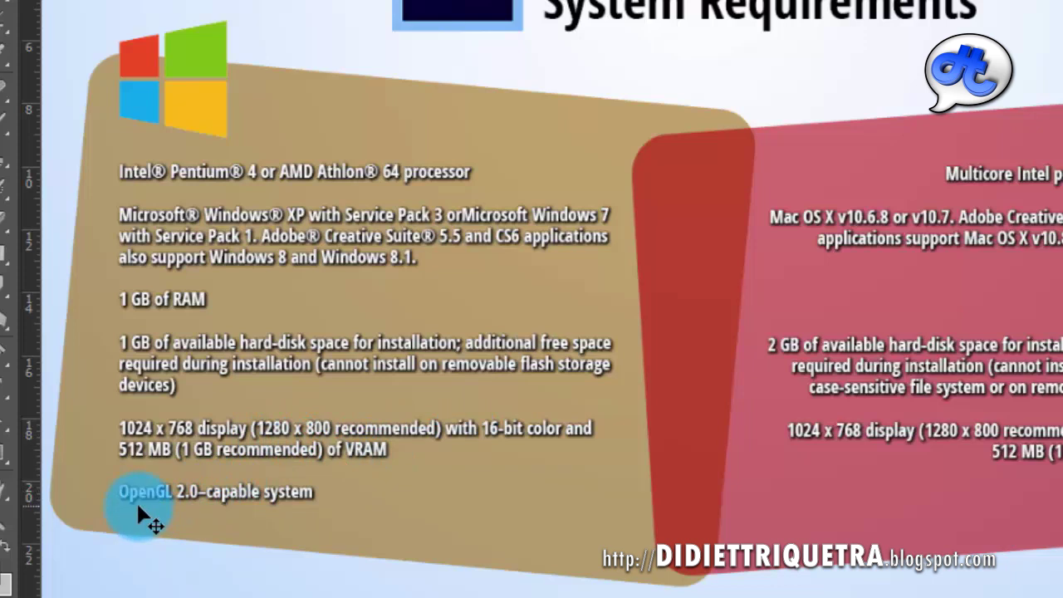
click(143, 563)
double_click(117, 489)
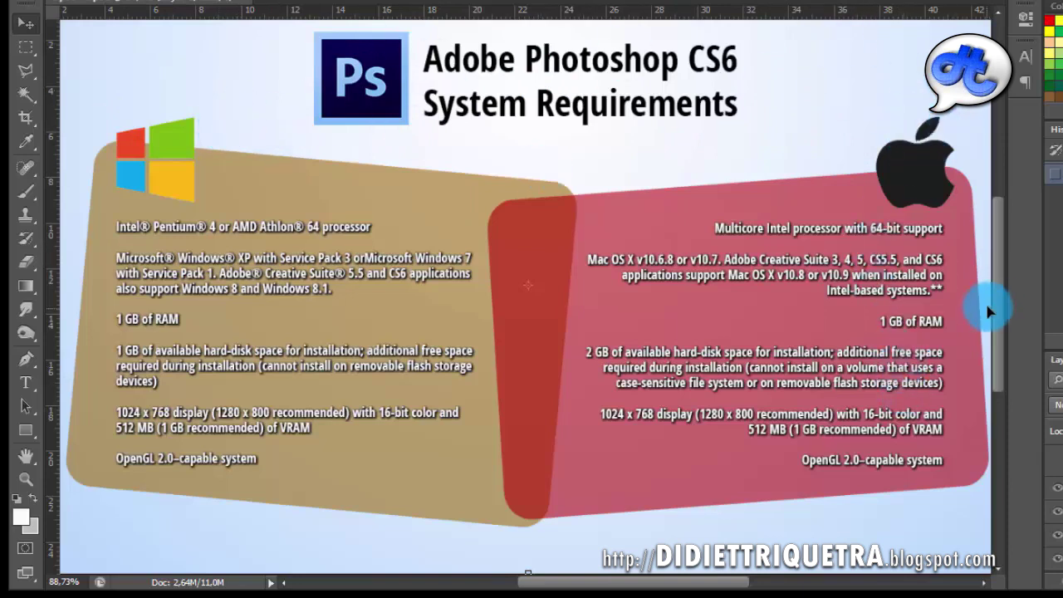
Scroll up to bring the top of the system-requirements graphic into view
scroll(1003, 287, up, 2)
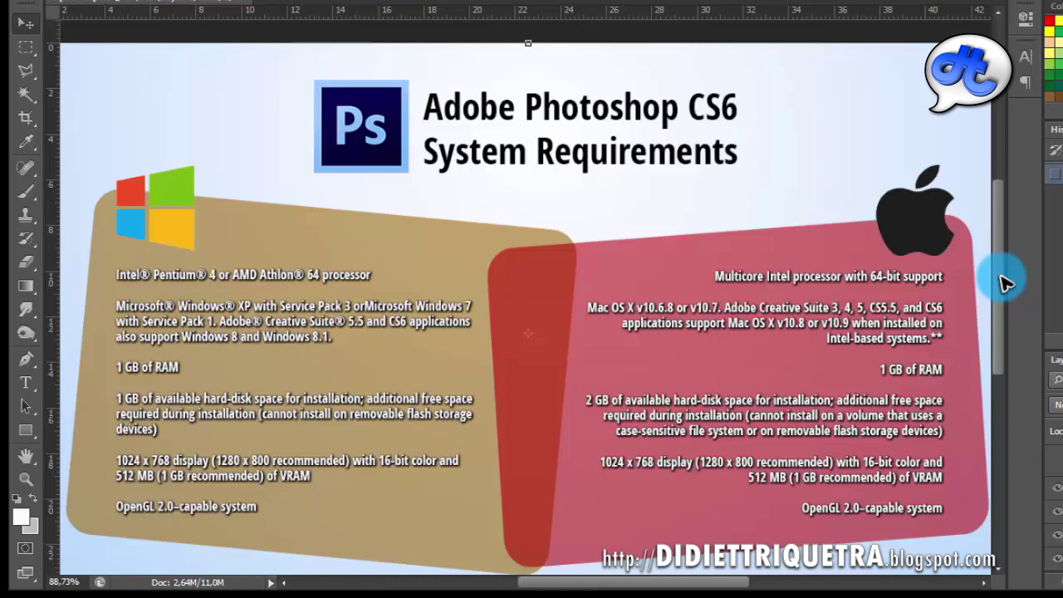